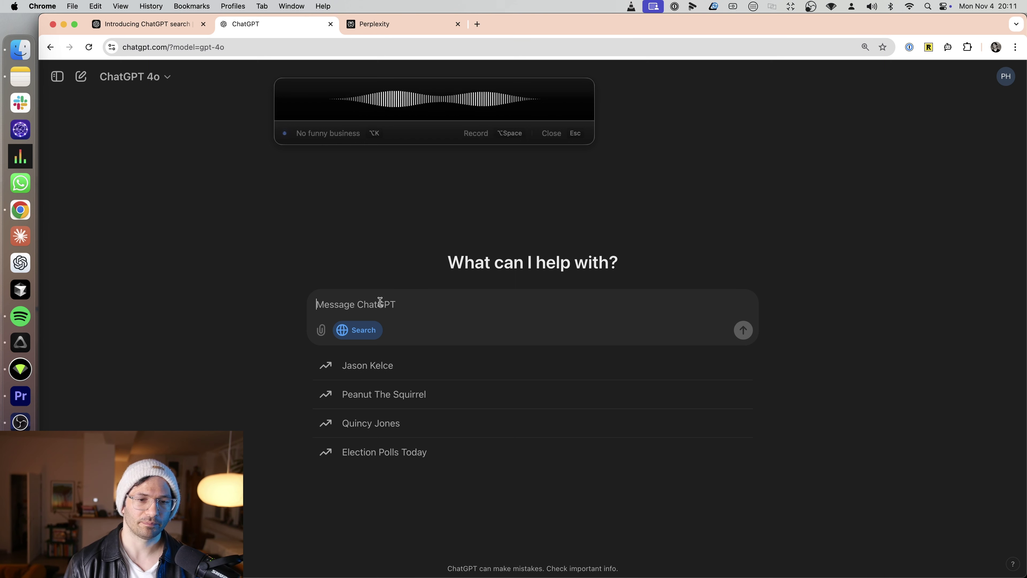
Dictate a web-search question about Sam Altman's views on hiring for startups and submit it to ChatGPT
key("alt+space")
key("Return")
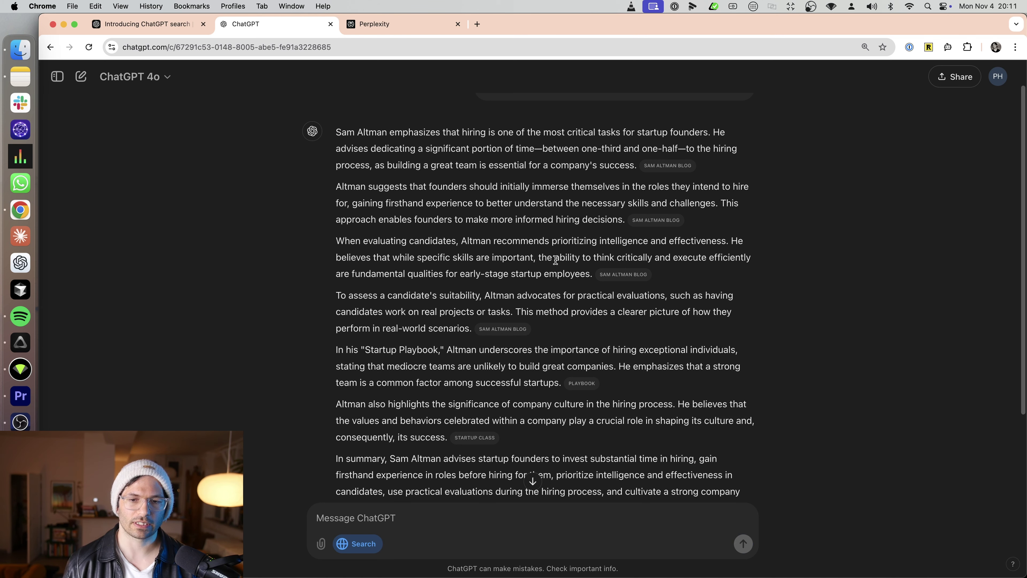
scroll(566, 267, "down", 1)
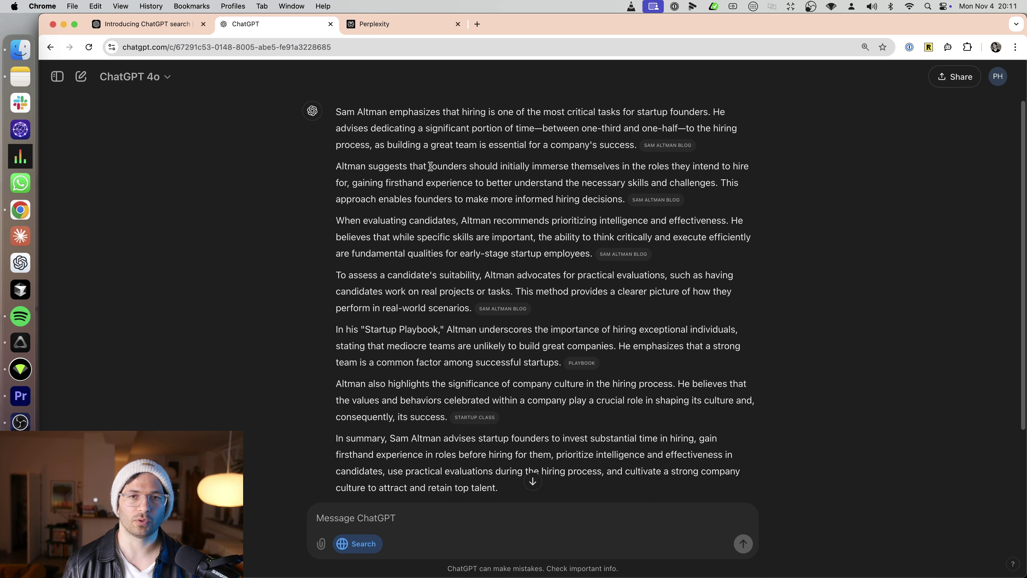
Check the cited sources in the answer, skim the linked Startup Playbook page, and close it
mouse_move(656, 200)
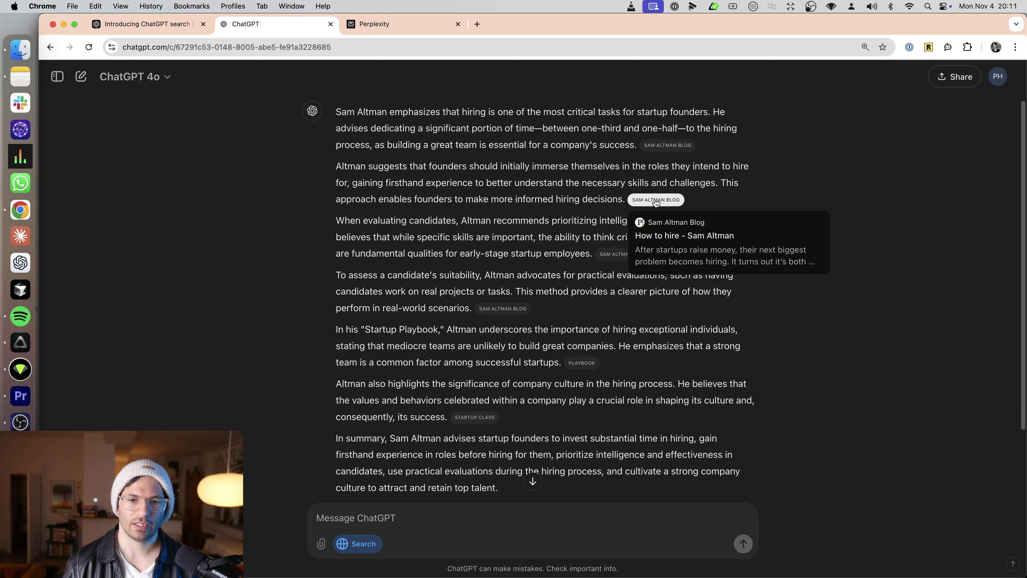
left_click(591, 363)
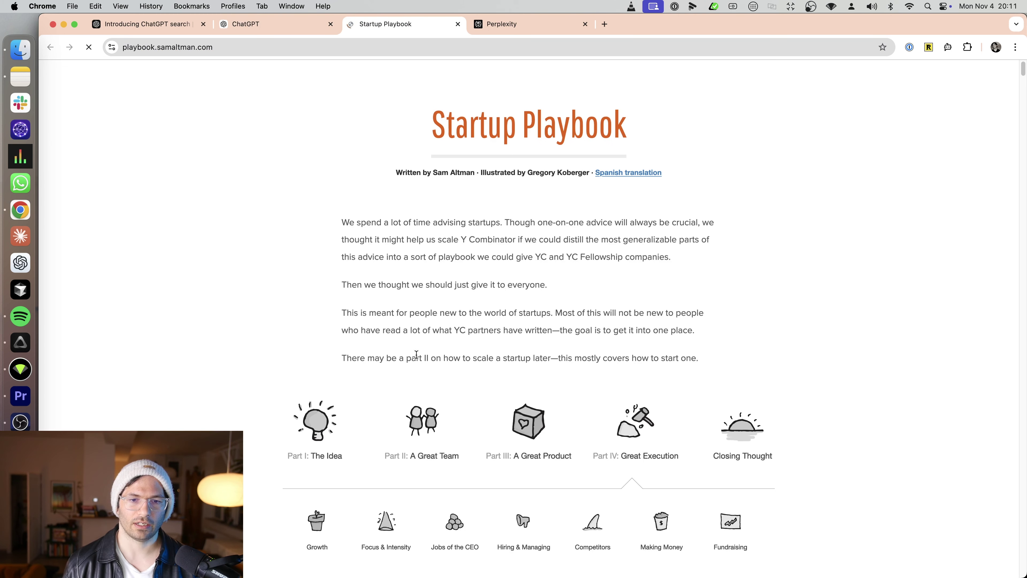
scroll(547, 348, "down", 6)
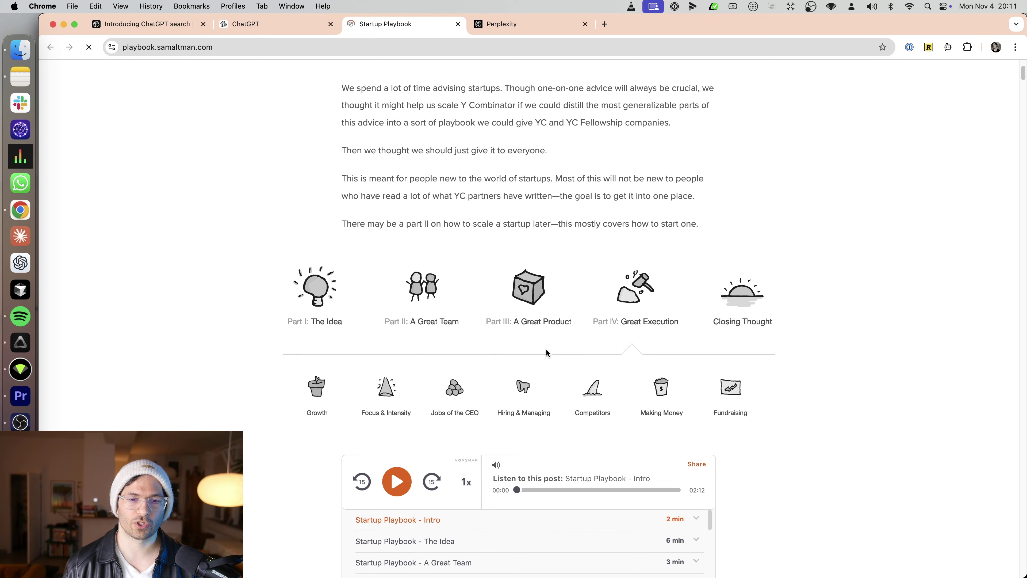
key("super+w")
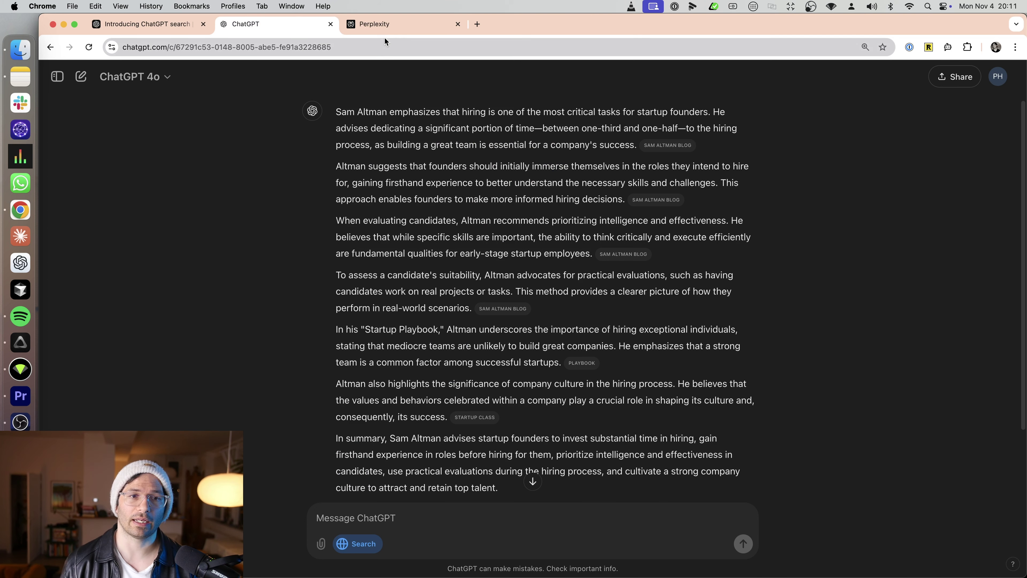
Switch to Perplexity and ask by dictation "What has Sam Altman written about hiring for tech startups?"
left_click(395, 27)
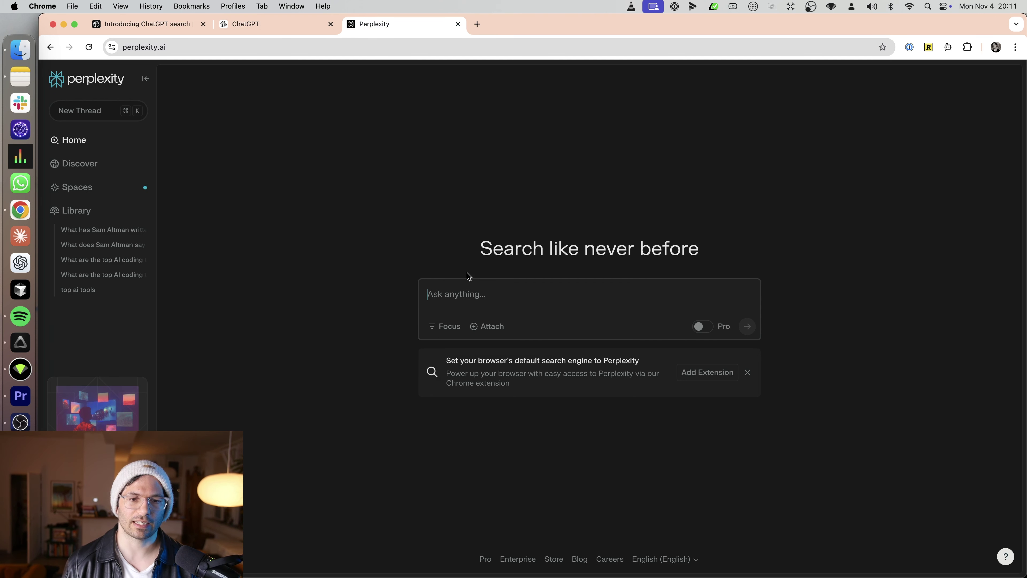
key("alt+space")
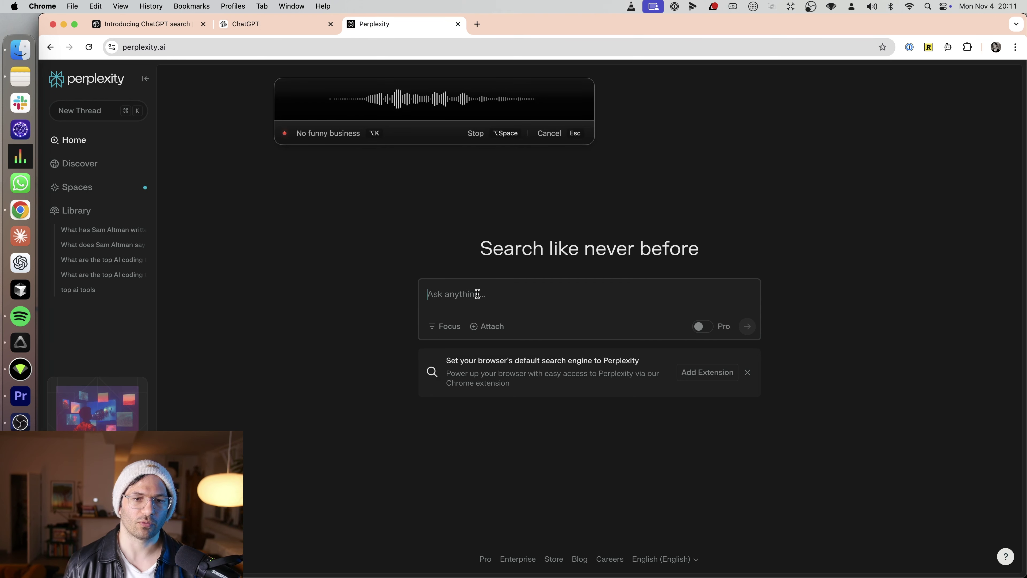
key("alt+space")
key("Return")
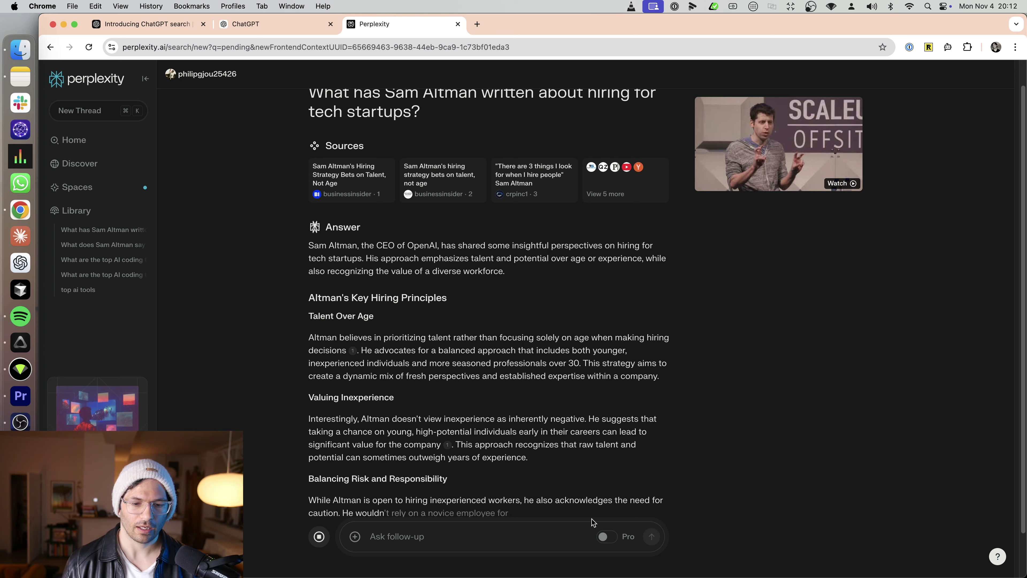
mouse_move(589, 539)
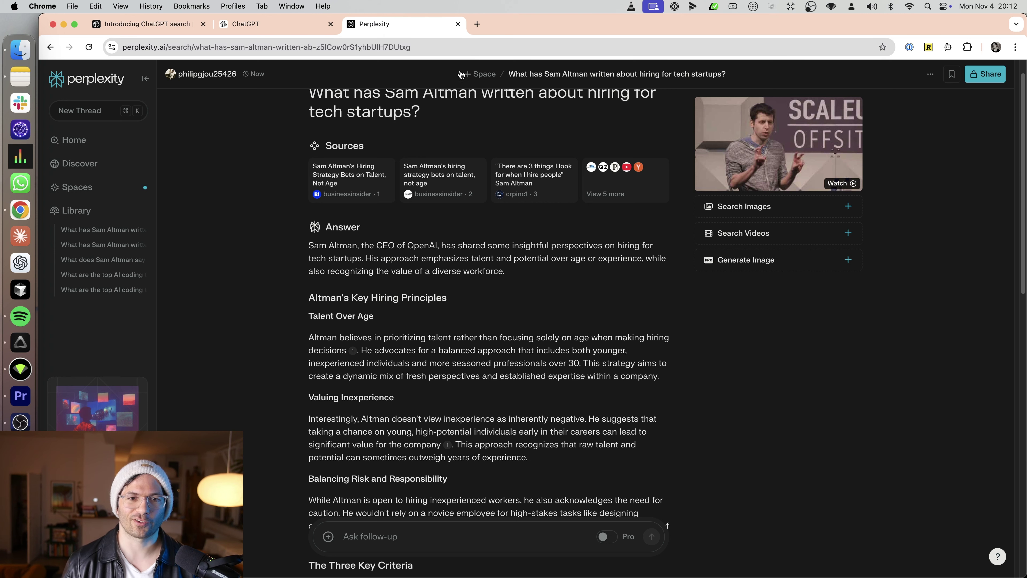
Copy the question from the Perplexity thread's heading and search Google for it in a new tab
left_click_drag(437, 119, 309, 91)
key("super+c")
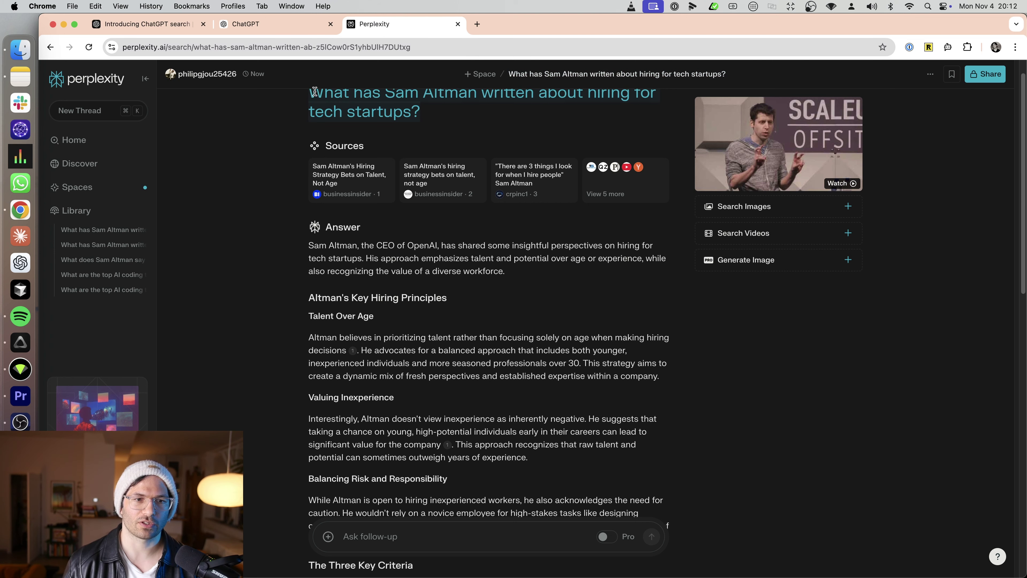
left_click(476, 23)
key("super+v")
key("Return")
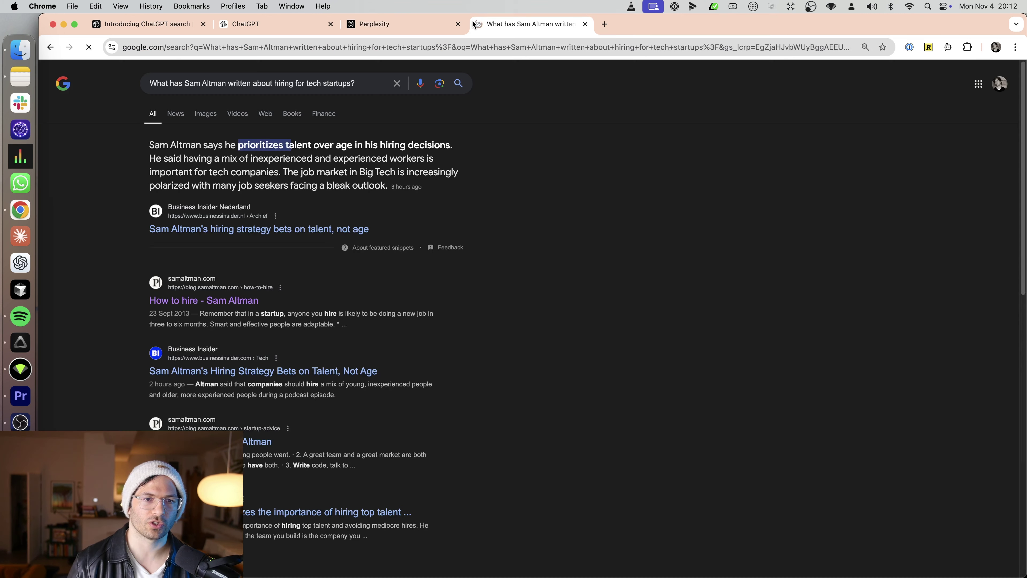
scroll(295, 251, "down", 3)
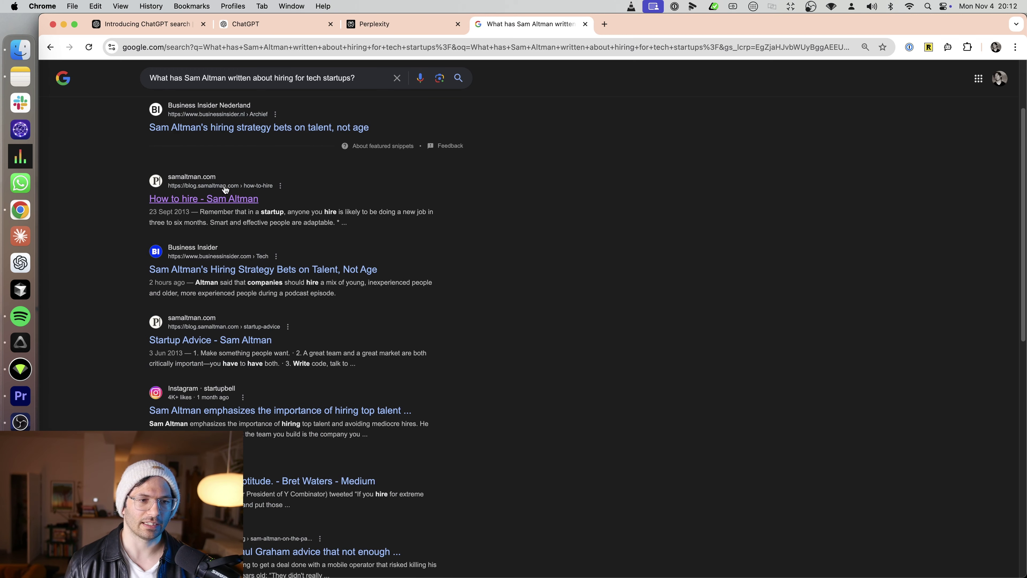
Open the "How to hire - Sam Altman" search result, skim the article, and close its tab
left_click(233, 200)
scroll(441, 211, "down", 10)
scroll(437, 238, "up", 10)
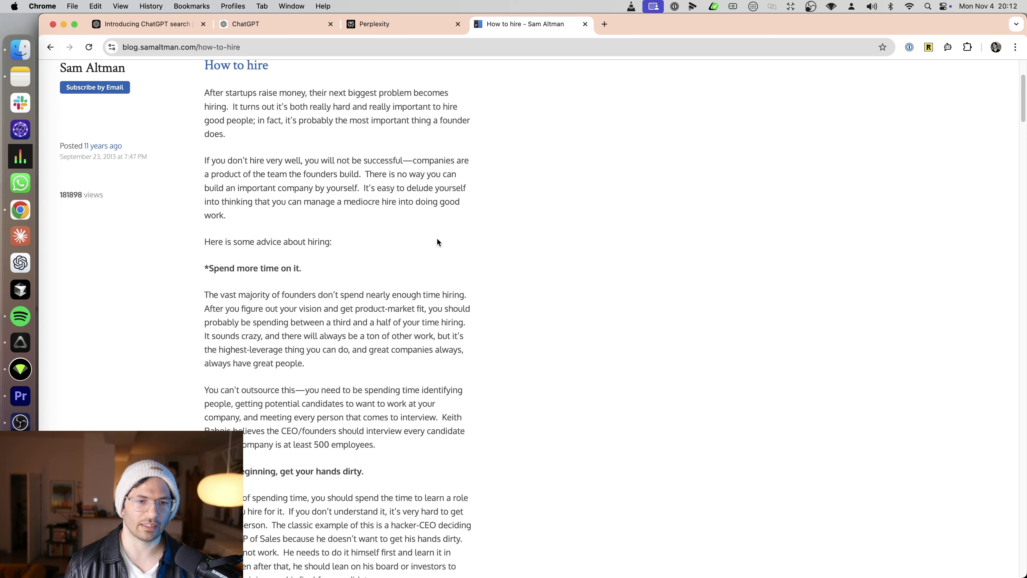
key("super+w")
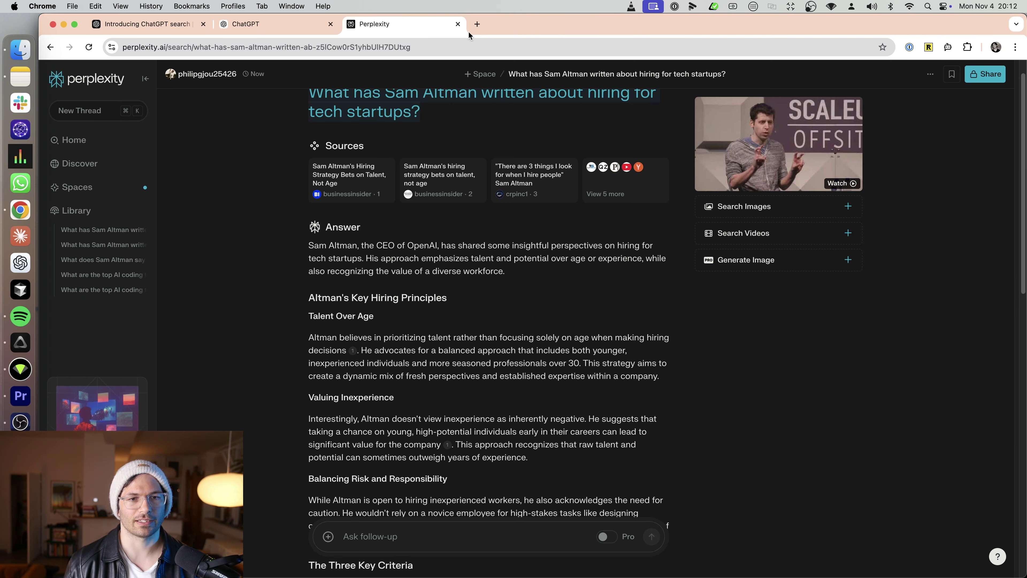
left_click(252, 213)
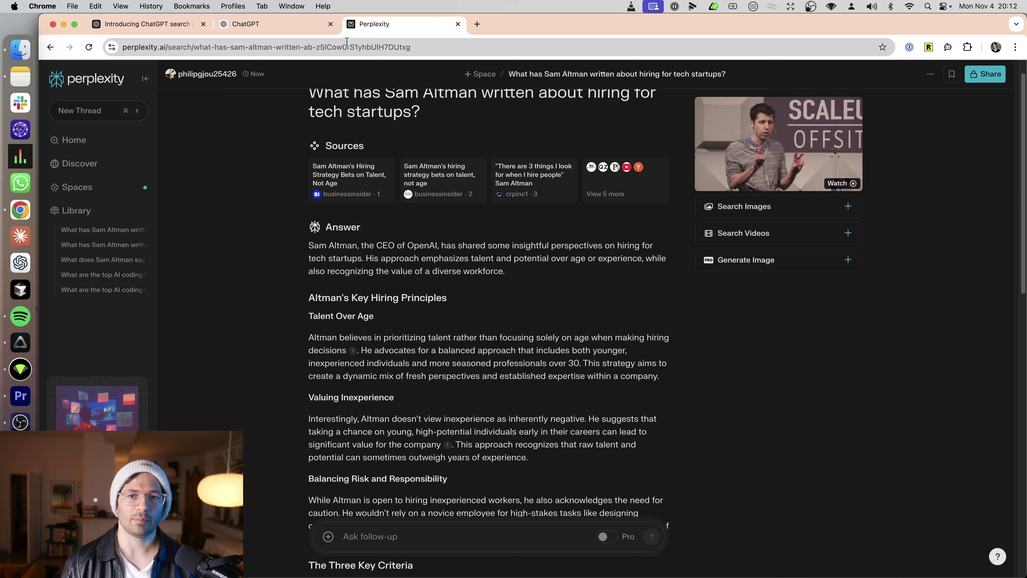
In a new tab, use the "perp" site shortcut to search Perplexity by dictation for "What has Sam Altman written about hiring for tech startups?"
left_click(345, 43)
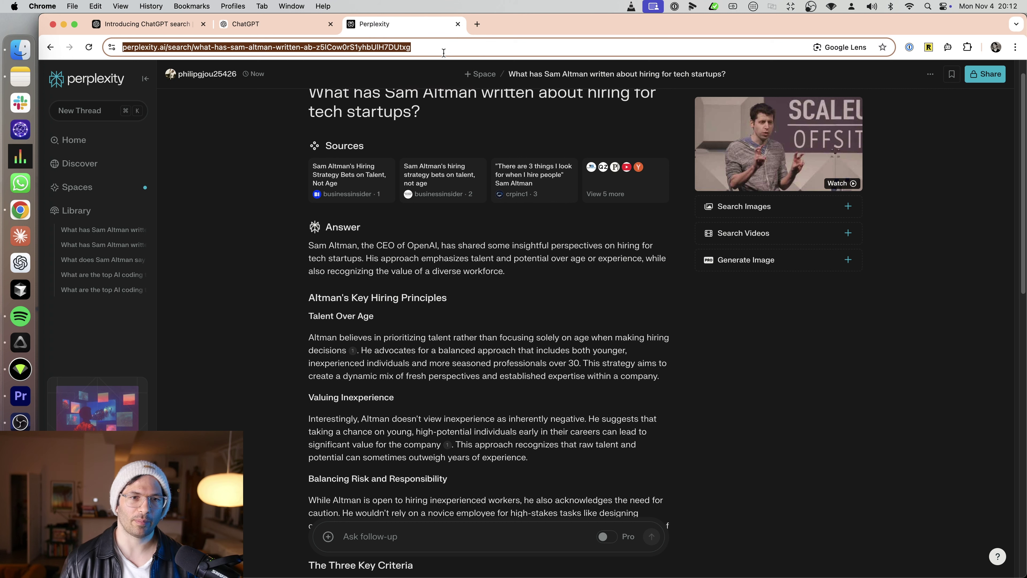
left_click(480, 25)
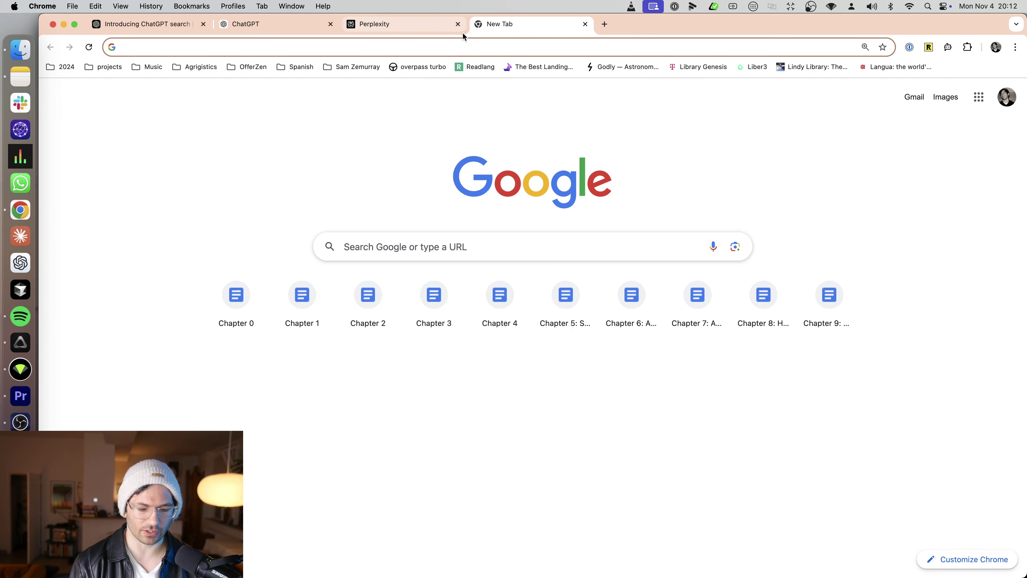
type("perp")
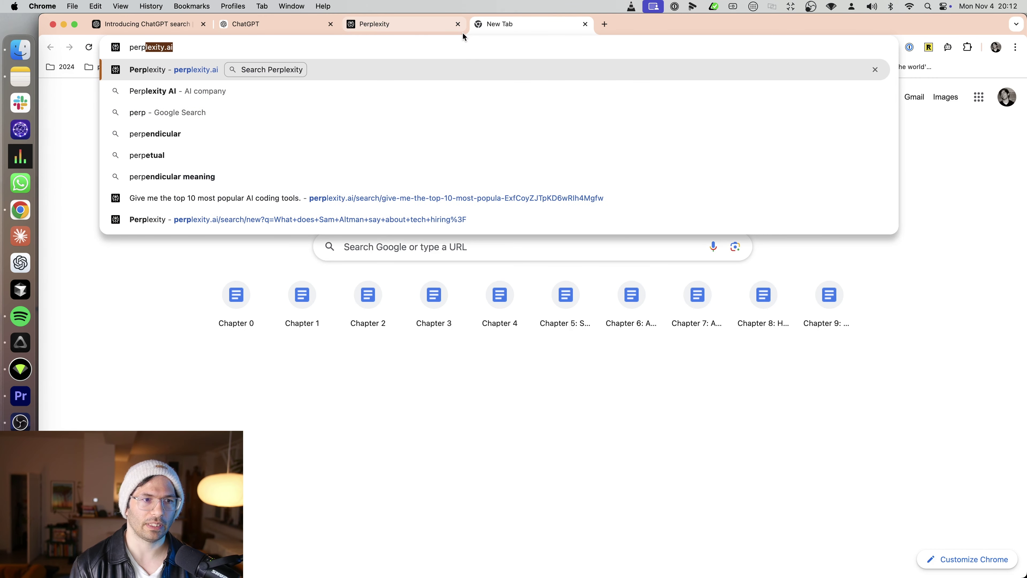
key("Tab")
key("alt+space")
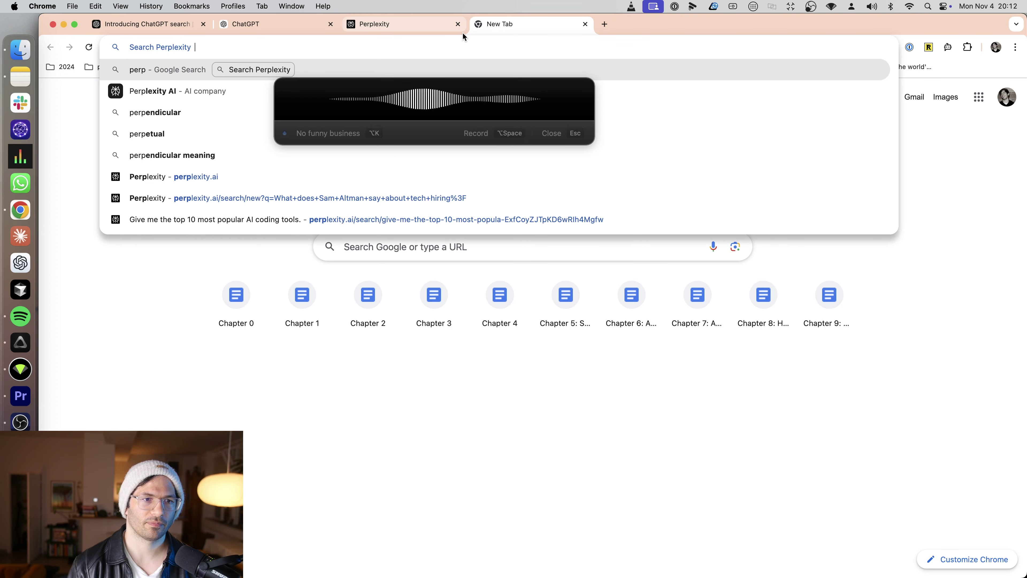
key("alt+space")
key("Return")
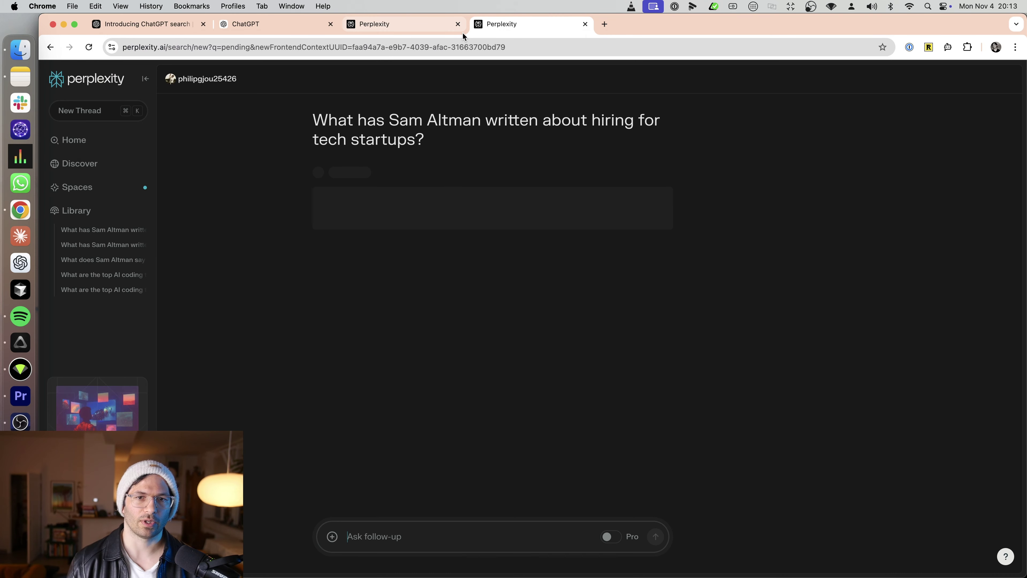
In another new tab, use the "chat" site shortcut to ask ChatGPT "what are top ai coding assistants"
left_click(610, 21)
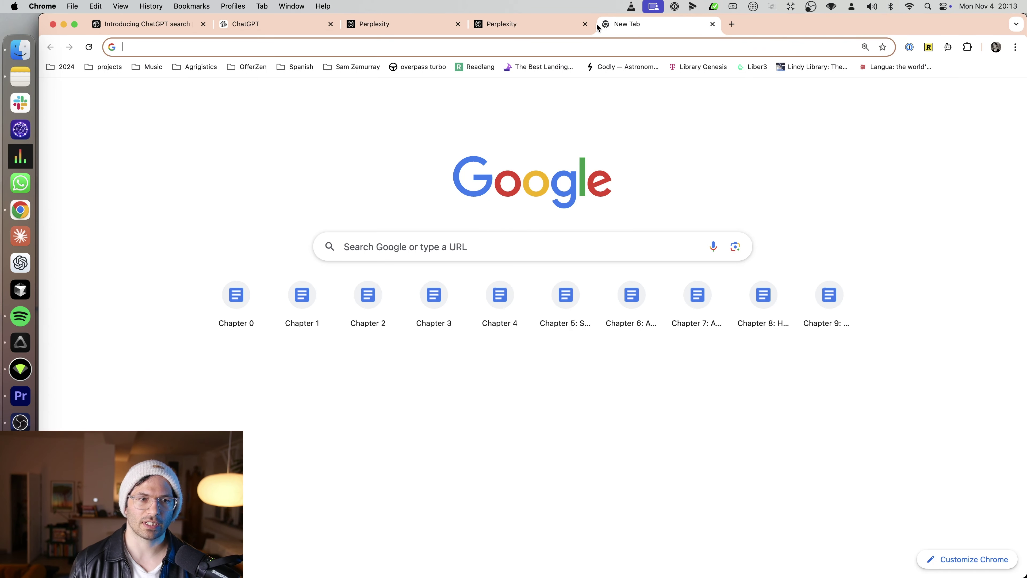
type("ch Chat")
key("Tab")
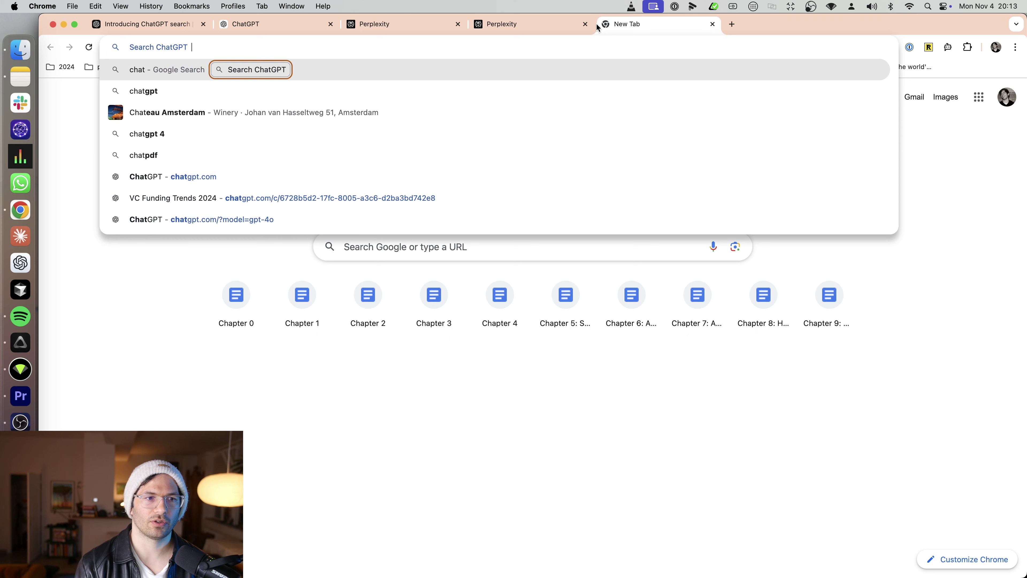
type("what")
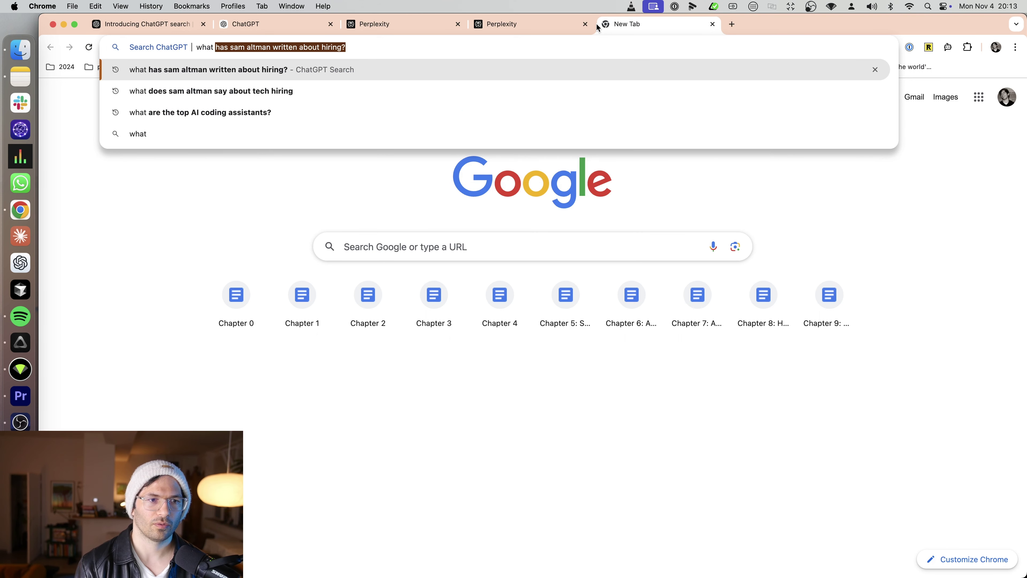
type(" are to")
key("BackSpace")
type("op ")
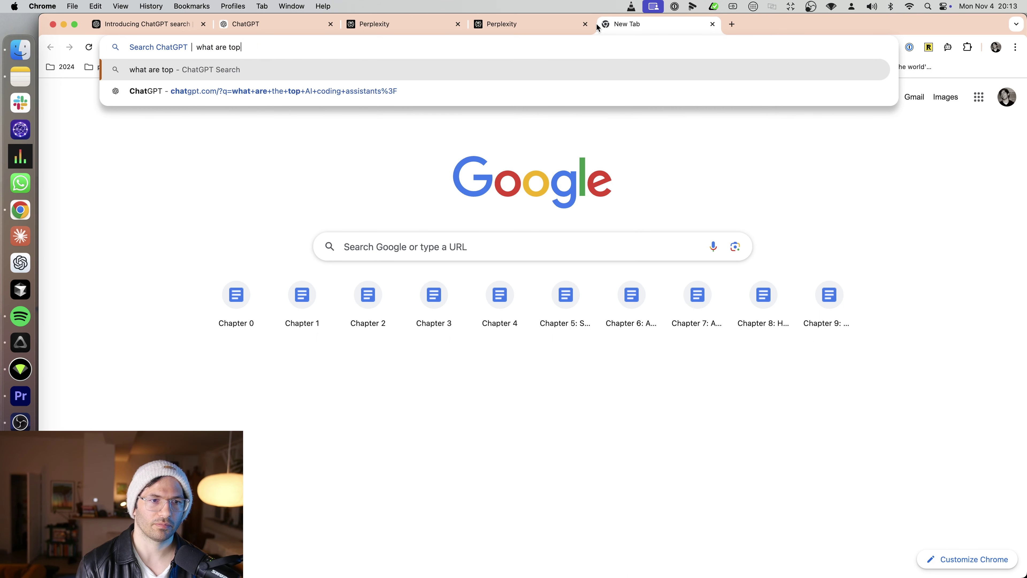
type("ai coding a")
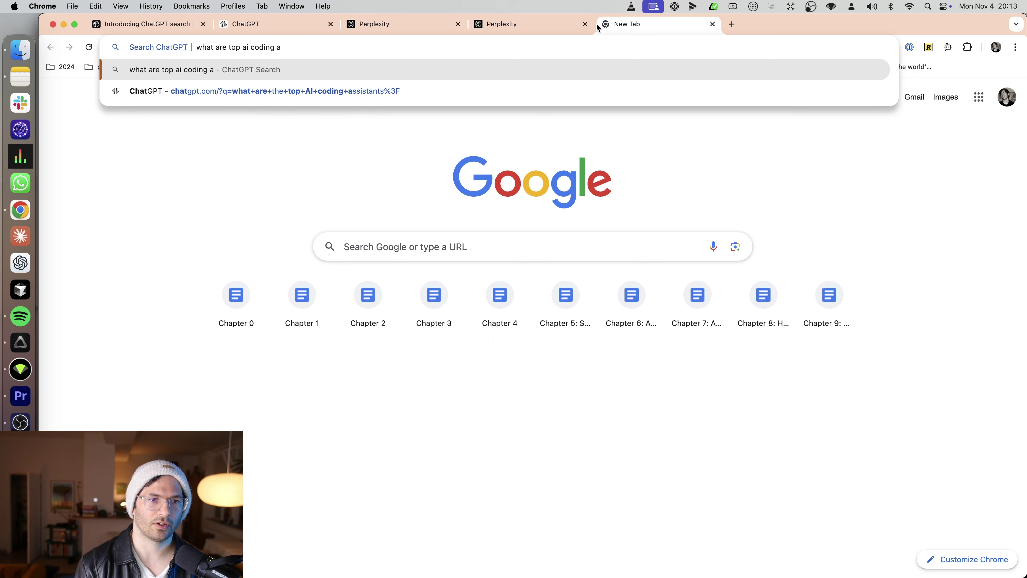
type("ssistants")
key("Return")
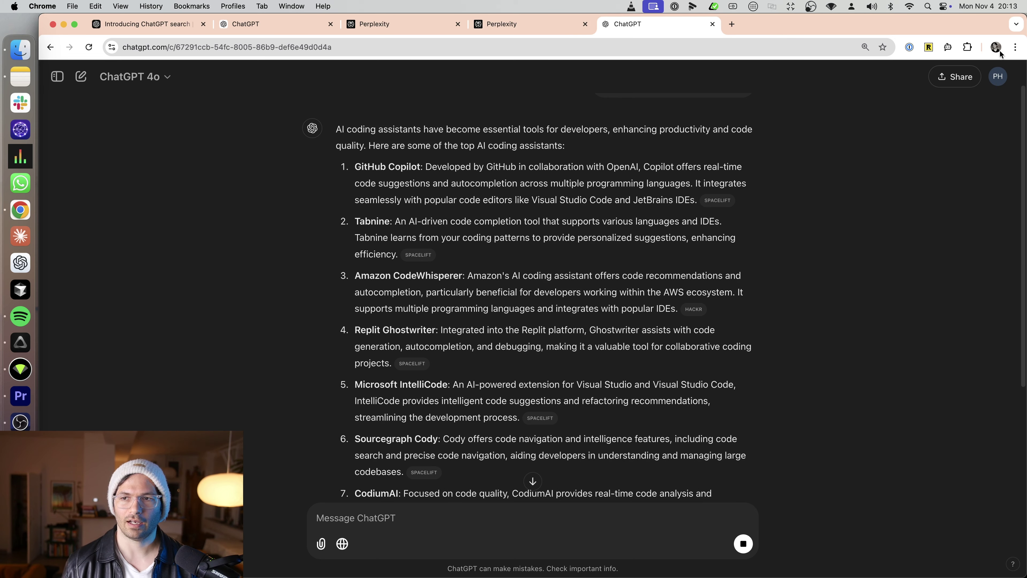
Open the browser settings for managing search engines and site search
left_click(1016, 49)
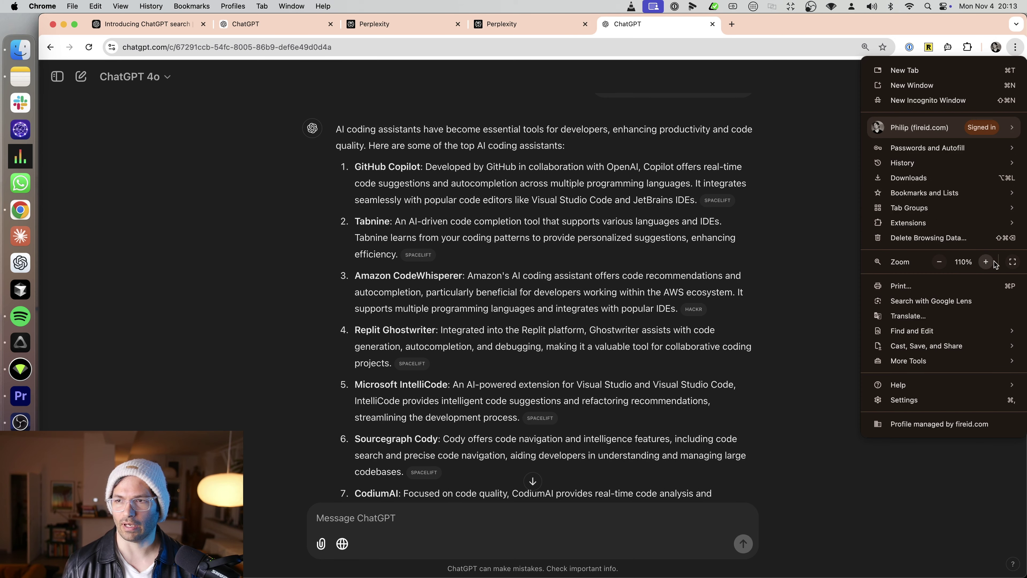
left_click(929, 398)
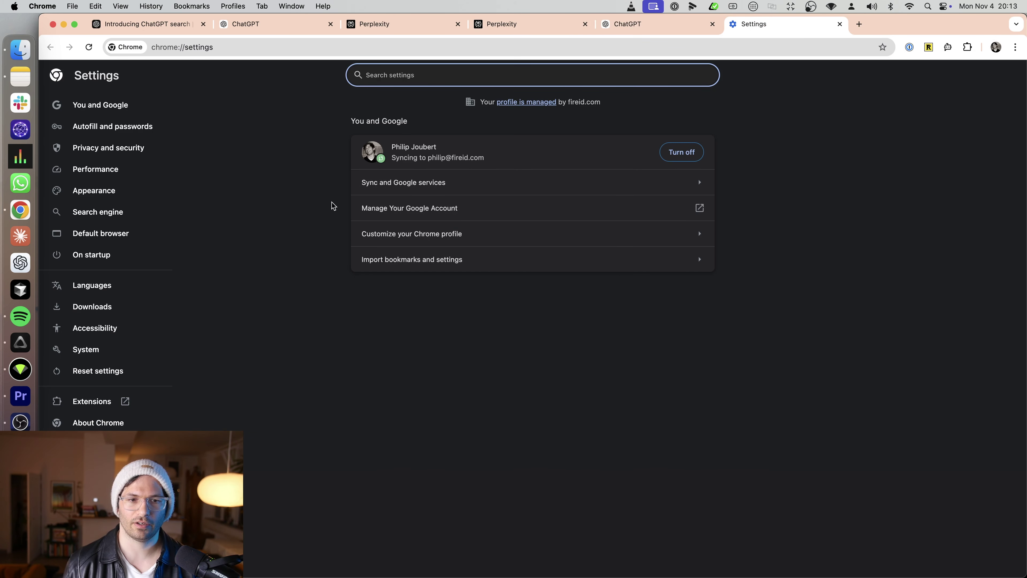
left_click(104, 210)
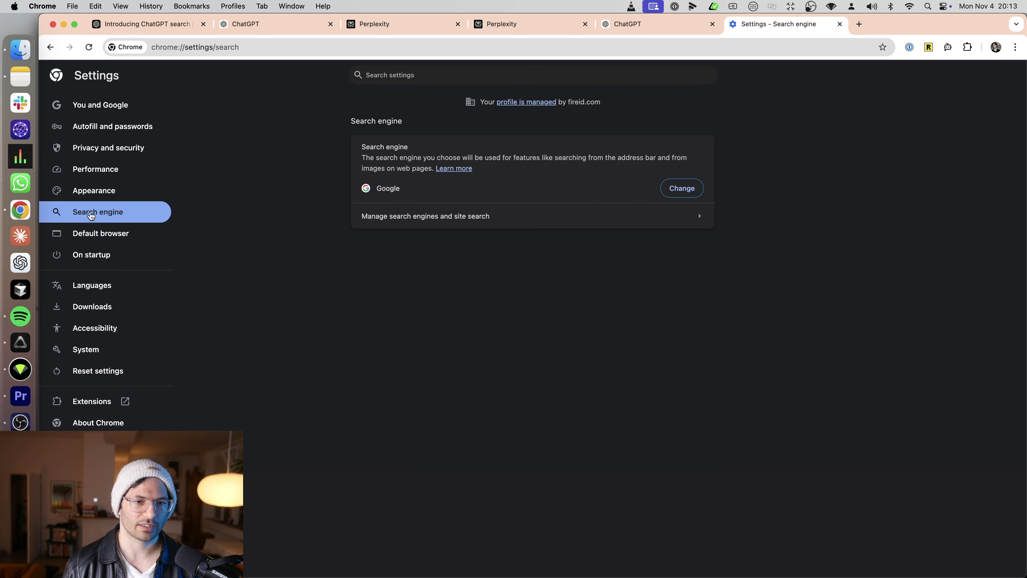
left_click(448, 217)
Examine the Site search section and its ChatGPT and Perplexity shortcut entries
scroll(498, 251, "down", 6)
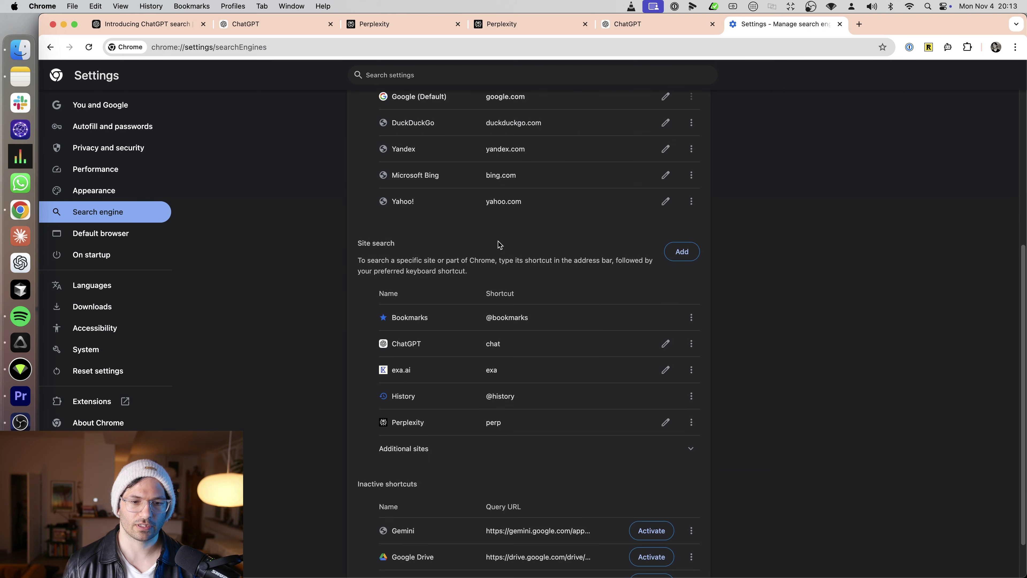
scroll(422, 247, "down", 1)
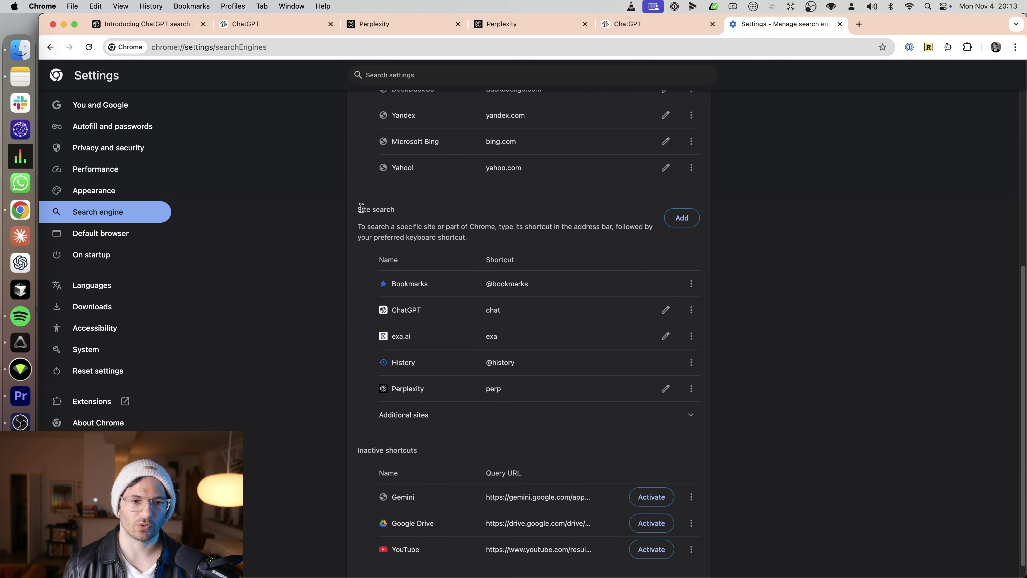
left_click_drag(361, 208, 444, 221)
left_click(437, 226)
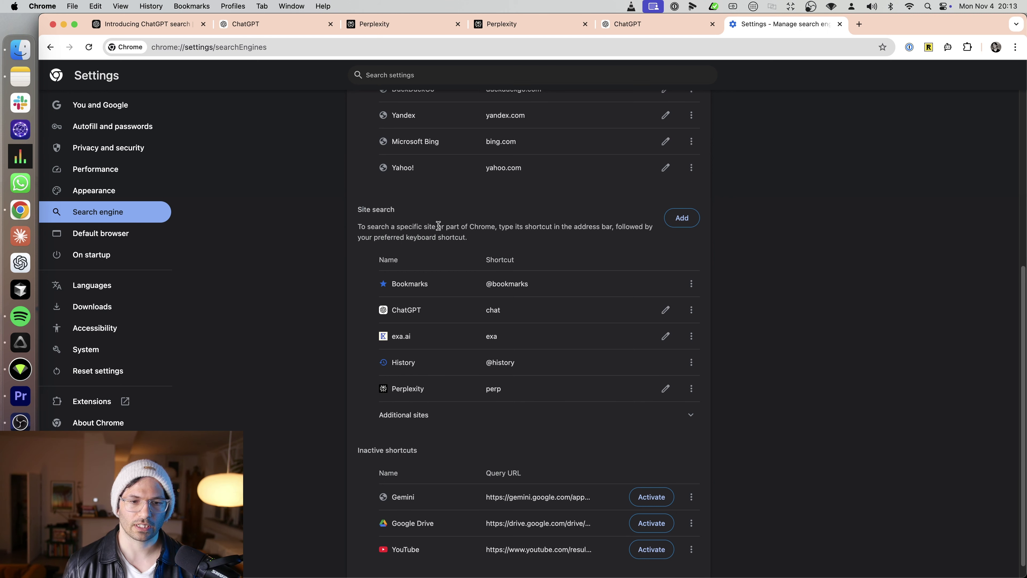
scroll(457, 223, "down", 1)
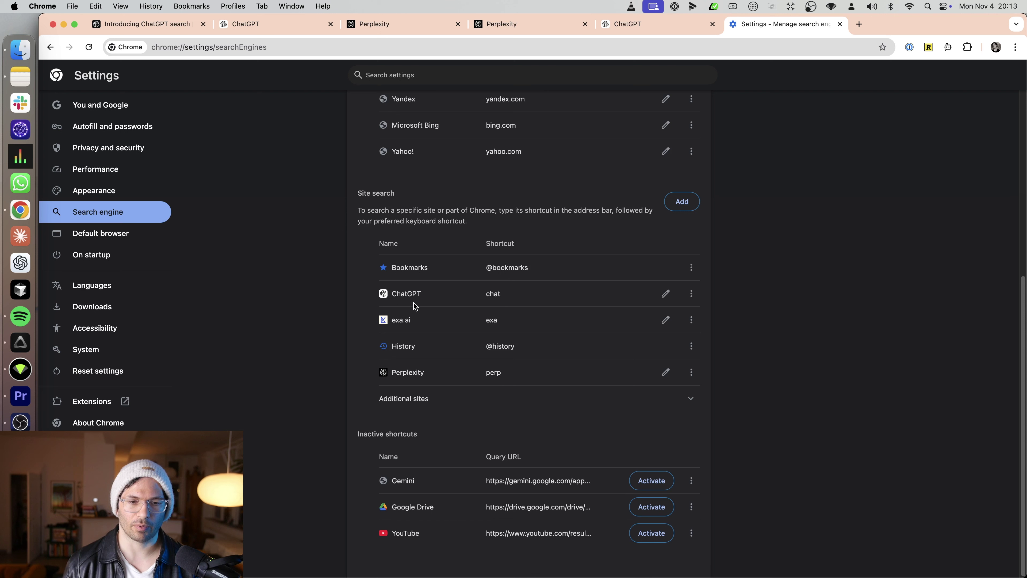
double_click(415, 372)
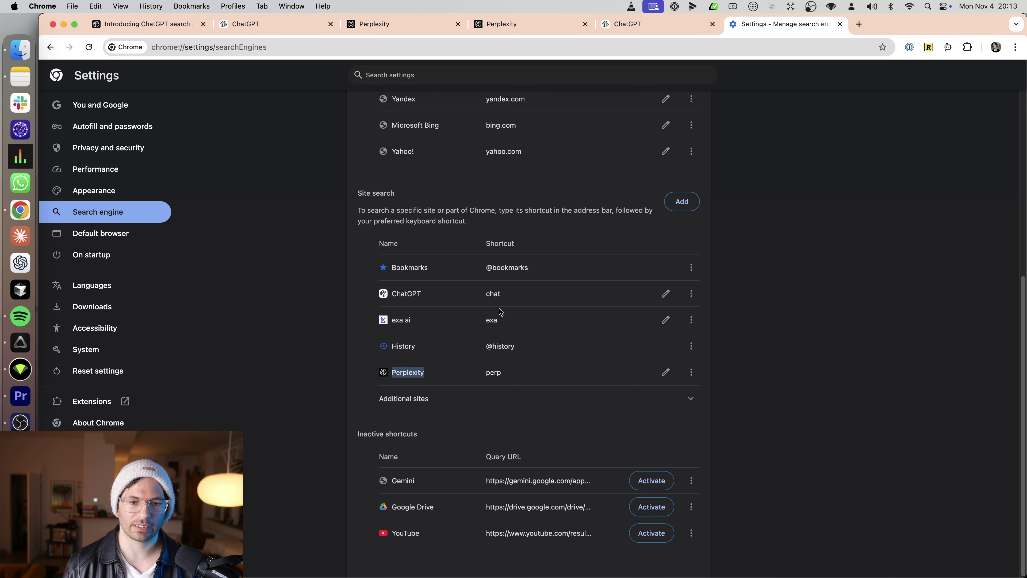
Open the ChatGPT site search entry for editing and examine its name and shortcut
left_click(498, 292)
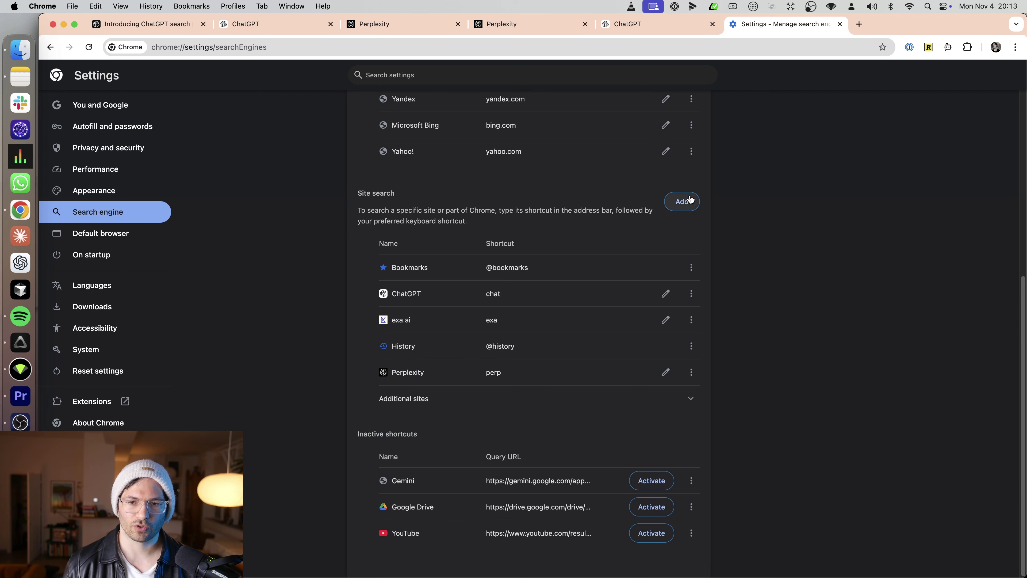
left_click(665, 294)
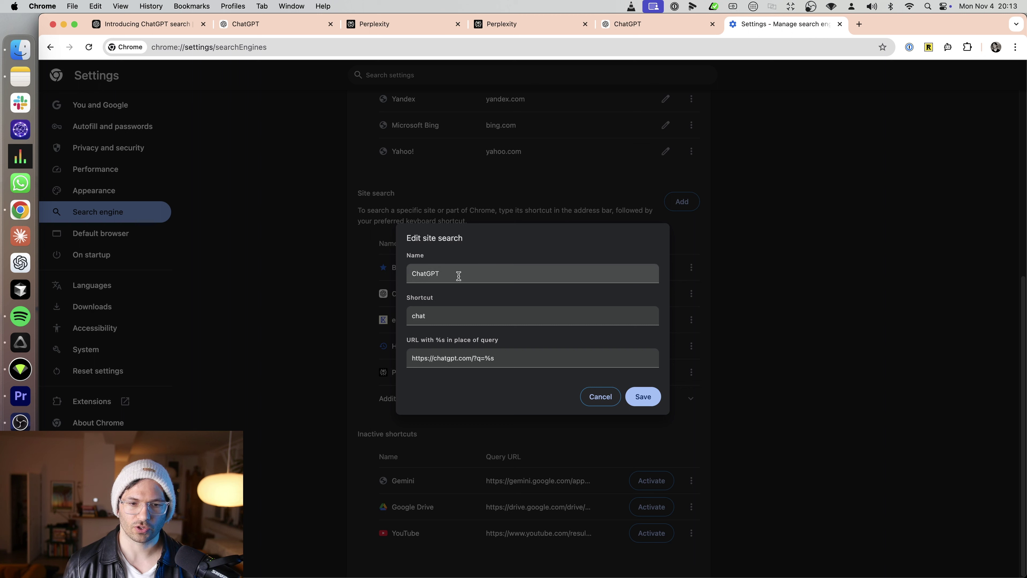
left_click(443, 274)
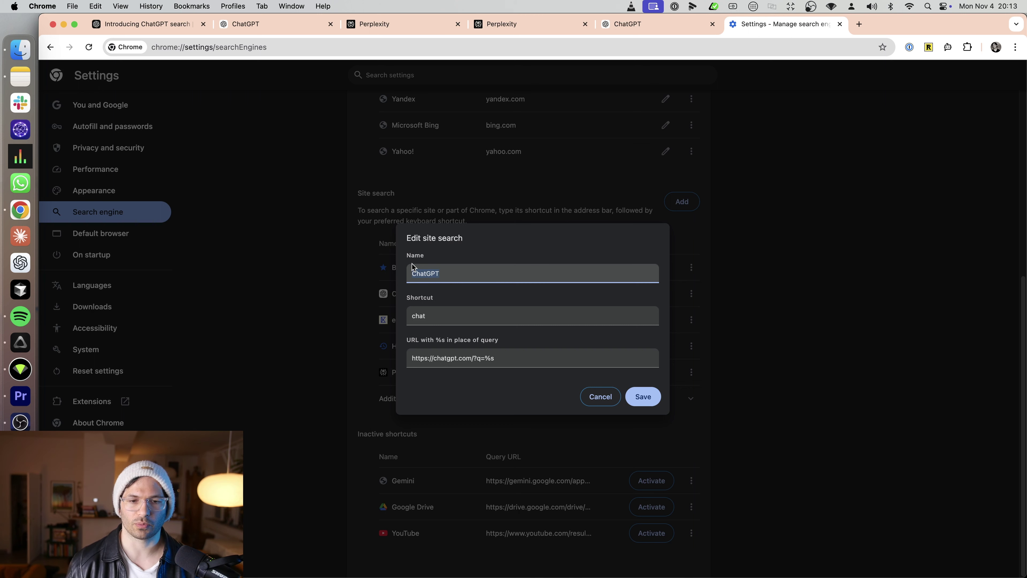
double_click(458, 315)
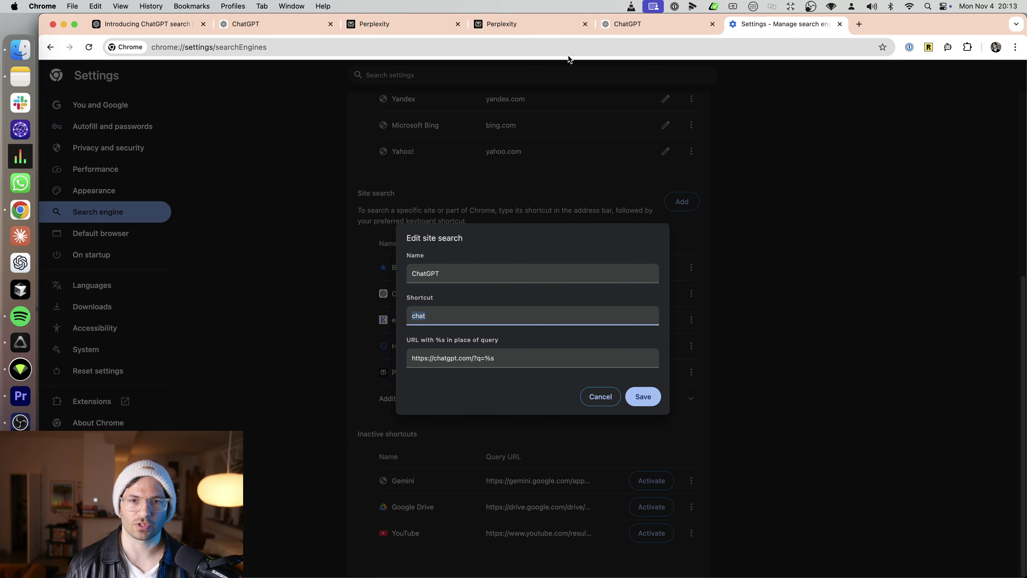
Try the "chat" shortcut in the address bar to activate ChatGPT search, and back out without searching
left_click(559, 48)
type("chat")
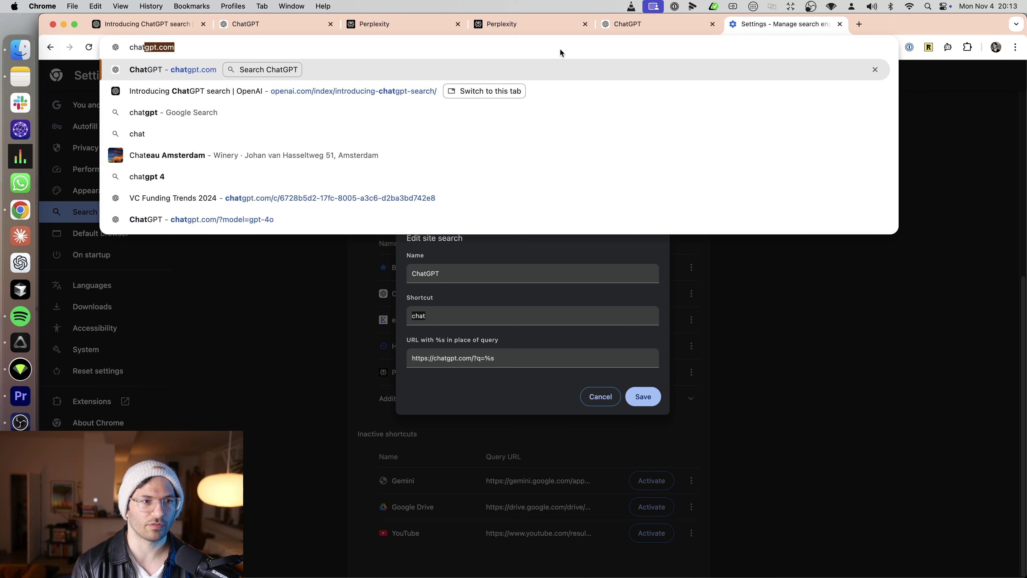
key("Tab")
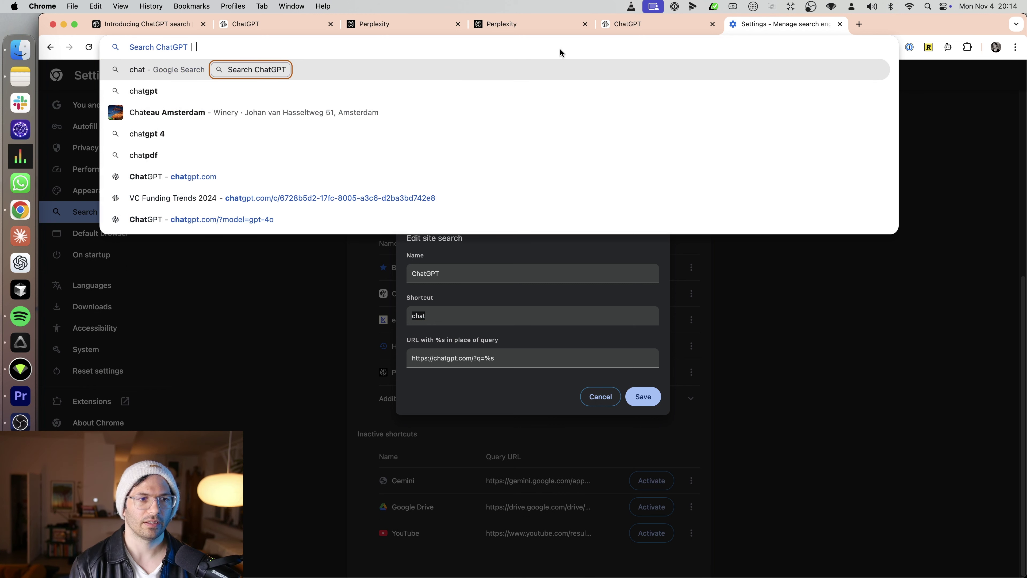
key("BackSpace")
key("BackSpace")
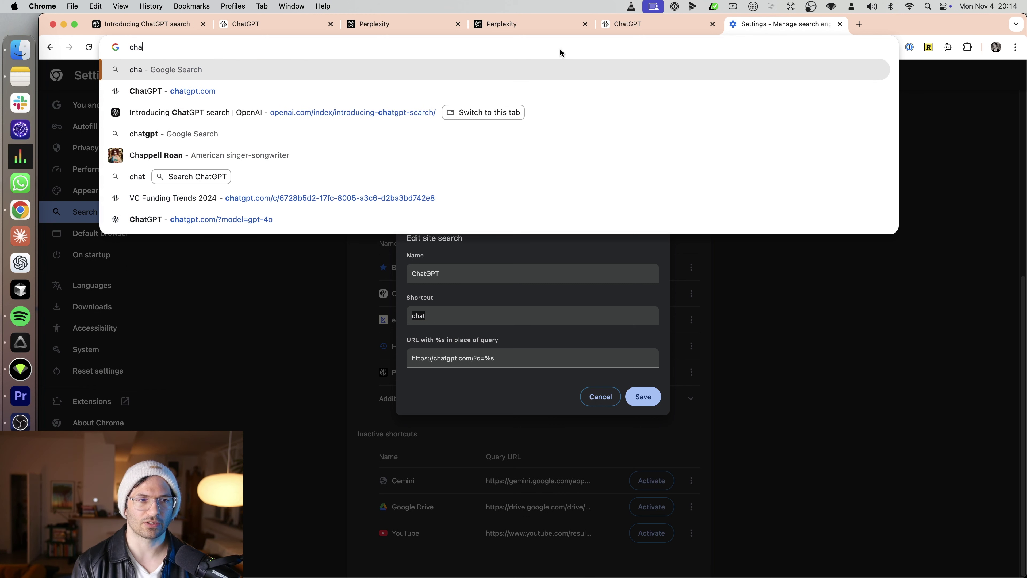
left_click(482, 305)
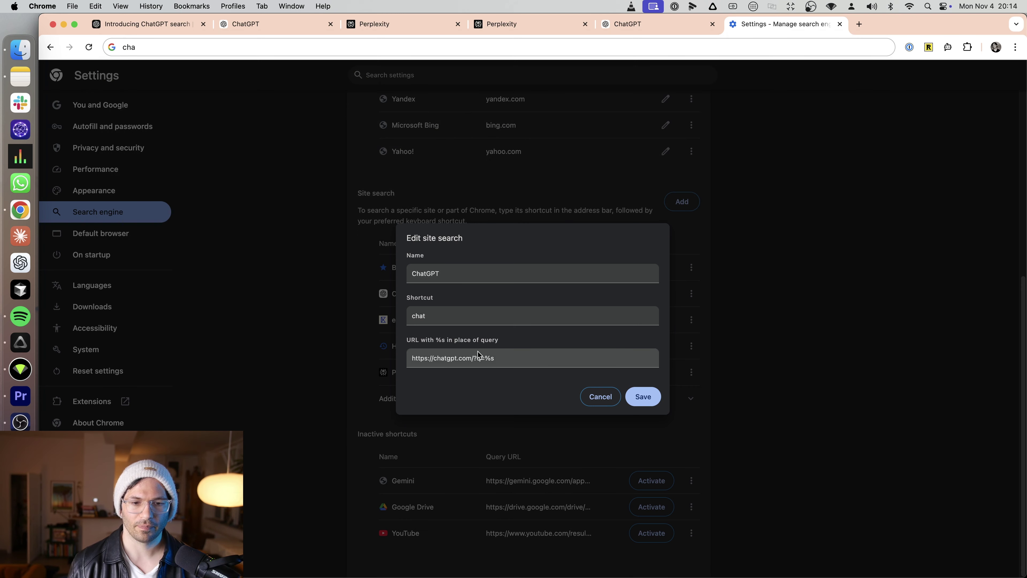
Examine the ChatGPT entry's query URL with the %s placeholder and close the entry without saving
left_click(491, 358)
left_click_drag(491, 358, 423, 355)
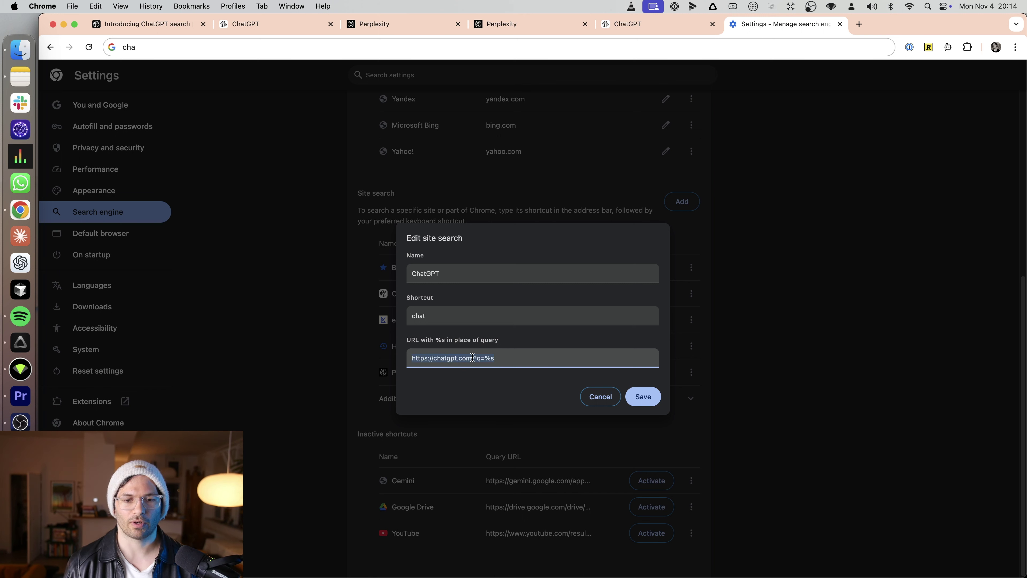
left_click(601, 397)
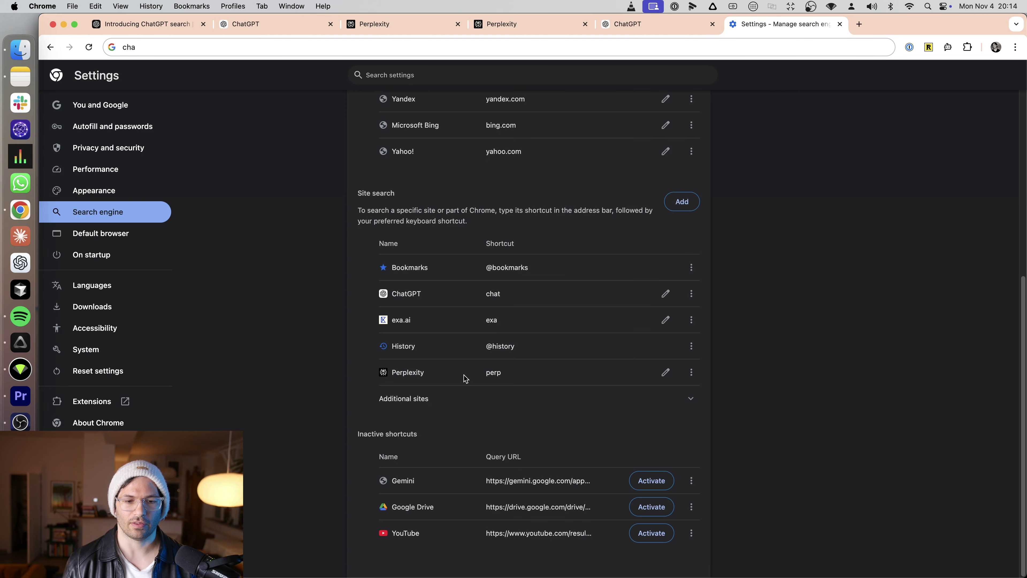